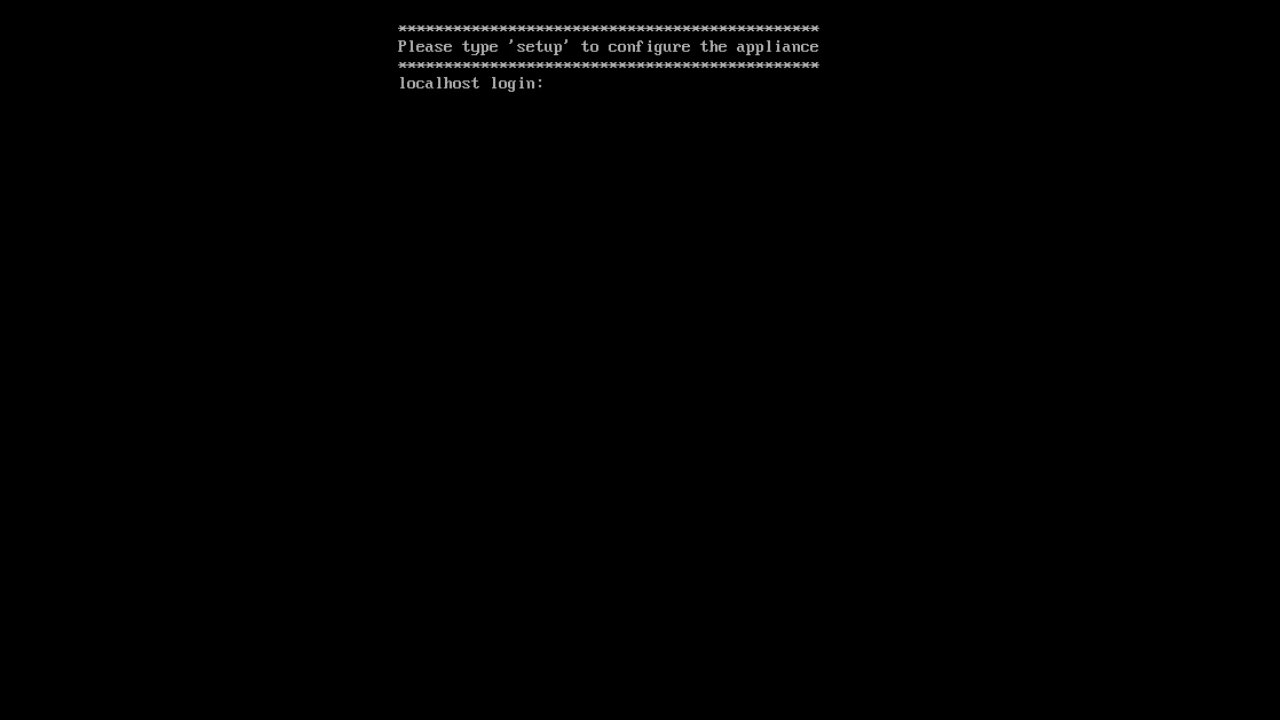
Step: Launch the setup wizard with 'setup' and set the hostname to ise-1
{"action": "type", "text": "setujp"}
{"action": "key", "text": "BackSpace"}
{"action": "key", "text": "BackSpace"}
{"action": "type", "text": "p"}
{"action": "key", "text": "Return"}
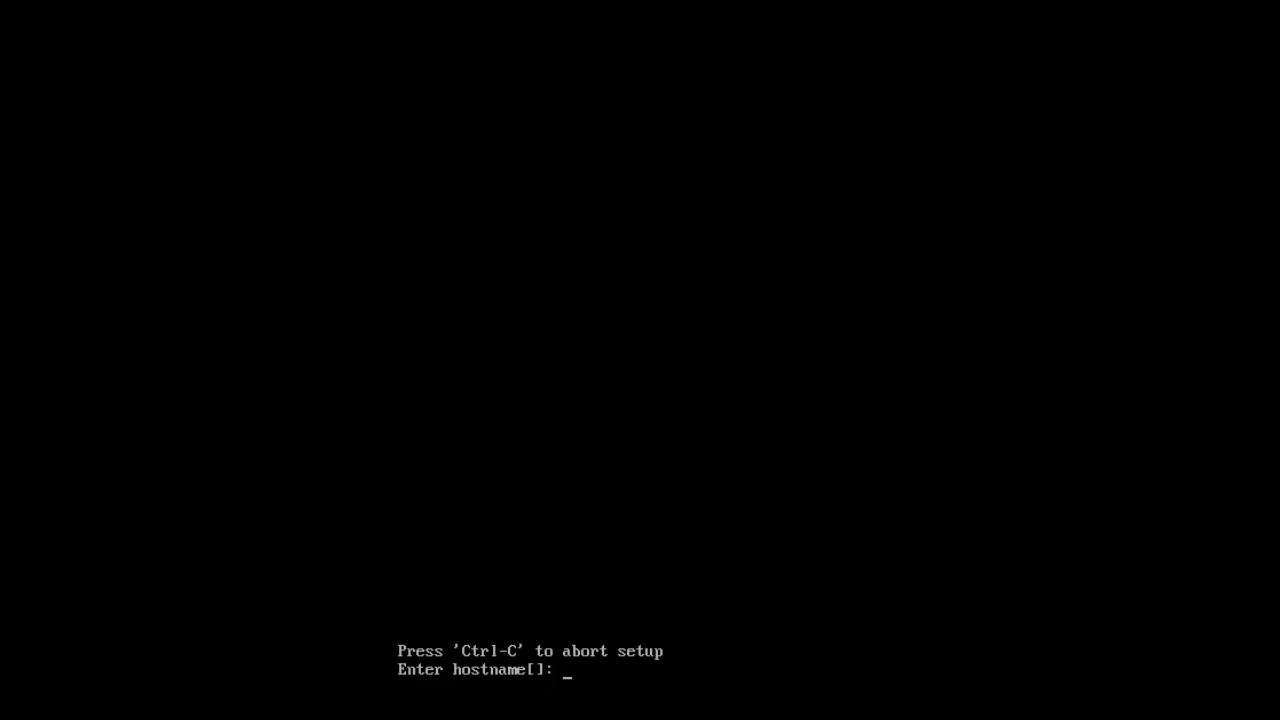
{"action": "type", "text": "ise-1"}
{"action": "key", "text": "Return"}
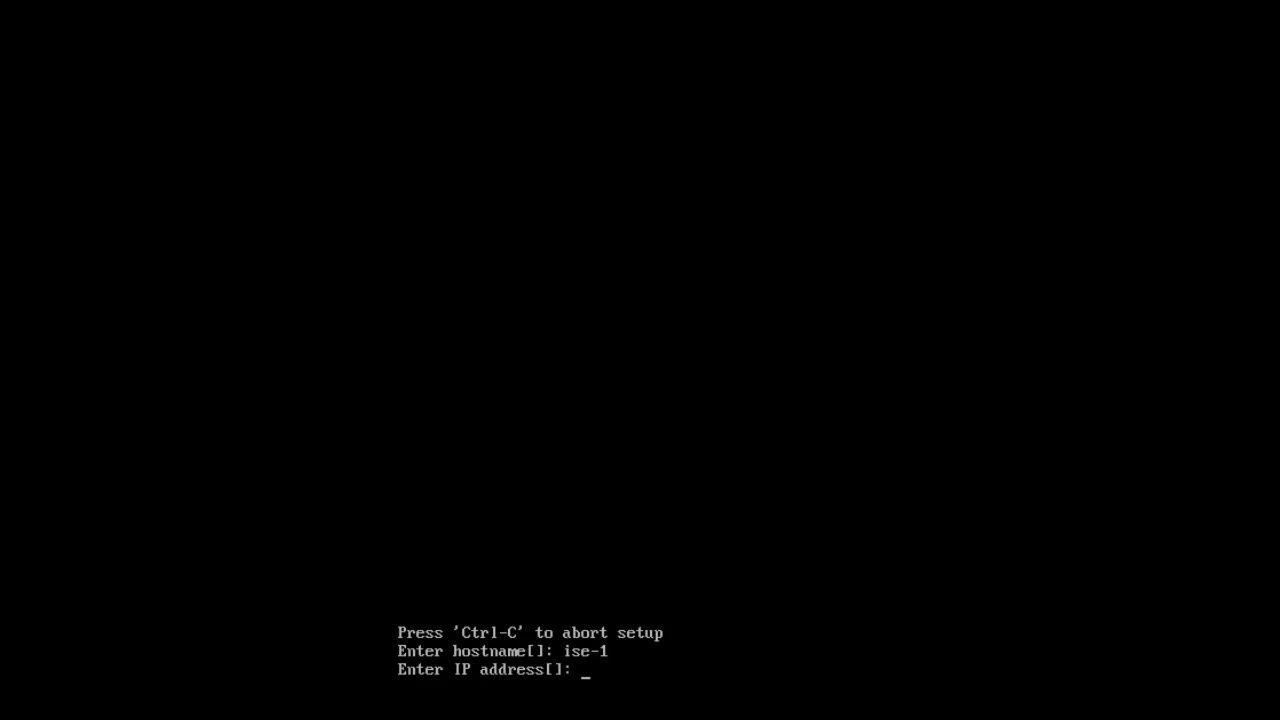
Step: Set IP address 10.1.100.21, netmask 255.255.255.0 and default gateway 10.1.100.1
{"action": "type", "text": "10.1.100.21"}
{"action": "key", "text": "Return"}
{"action": "type", "text": "2"}
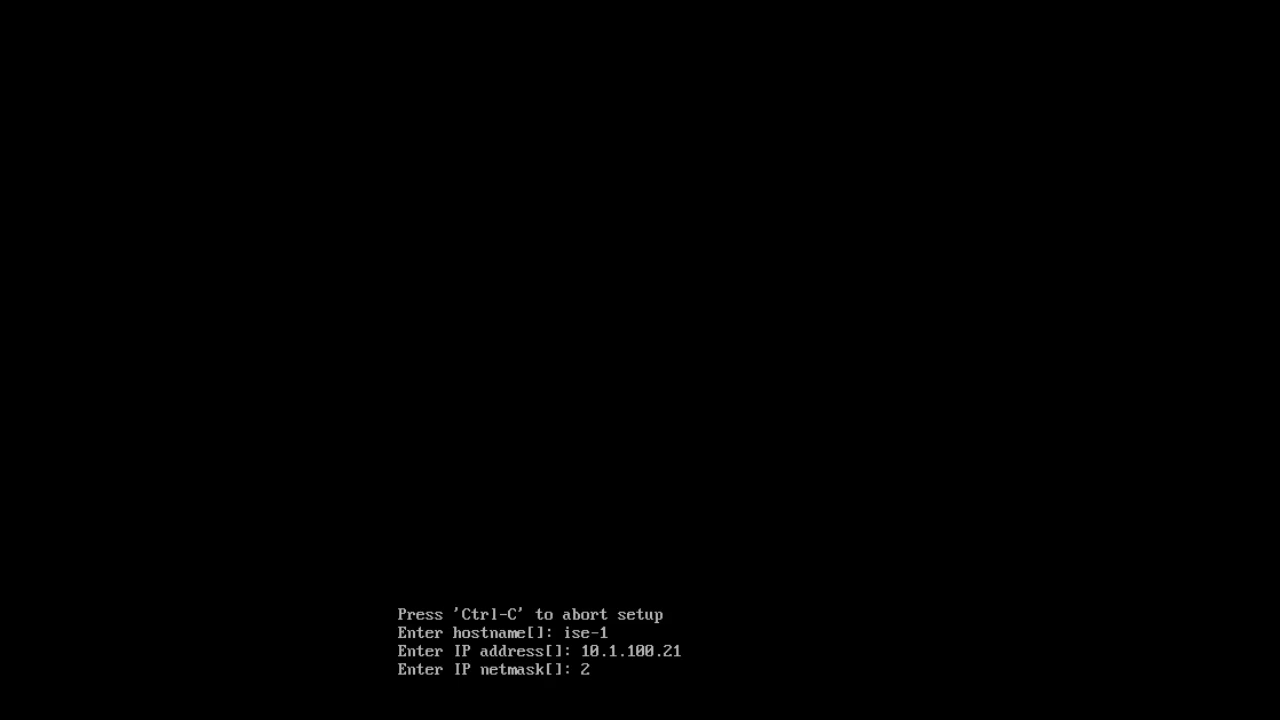
{"action": "type", "text": "55.255.255.0"}
{"action": "key", "text": "Return"}
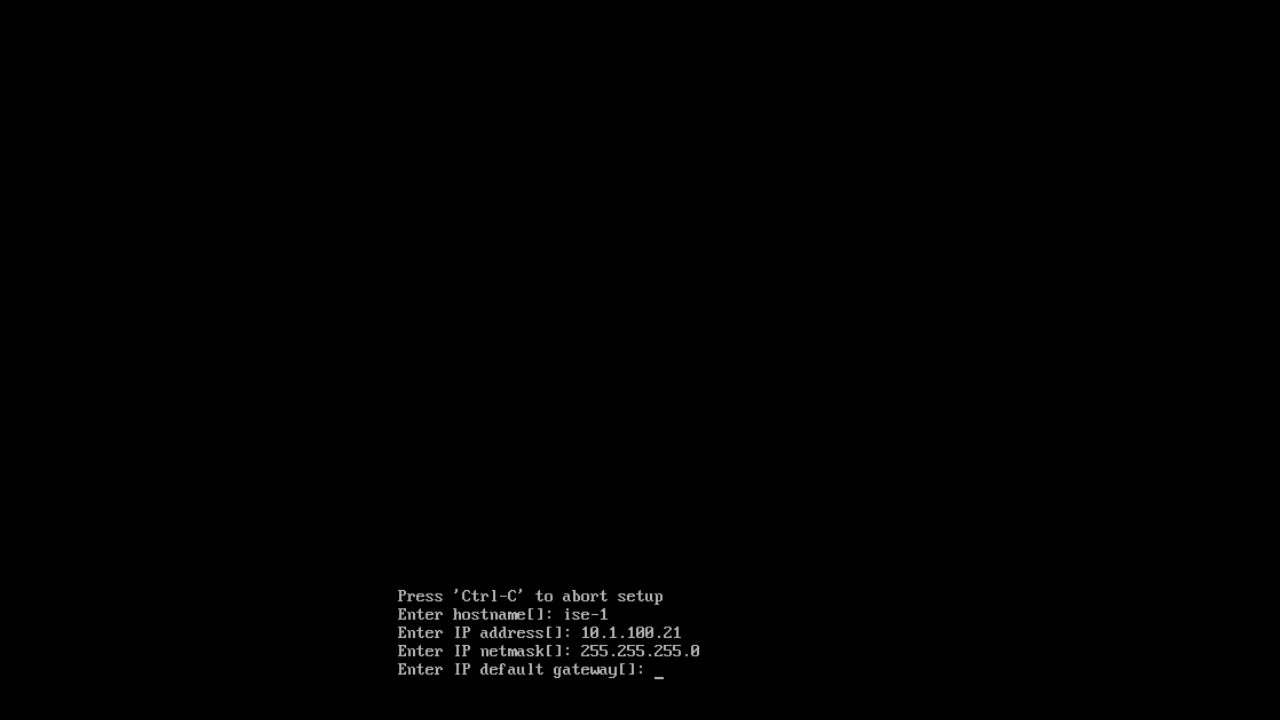
{"action": "type", "text": "10.1.100.1"}
{"action": "key", "text": "Return"}
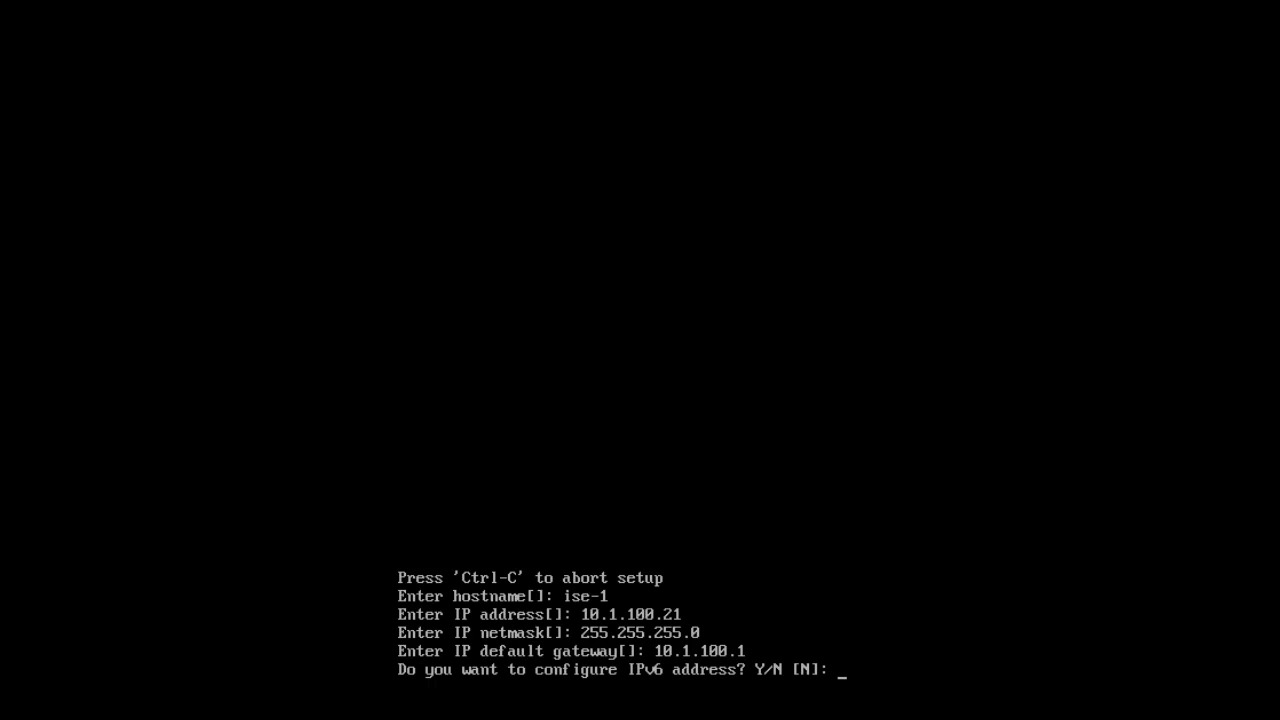
Step: Skip IPv6 configuration and set the DNS domain to demo.local
{"action": "key", "text": "Return"}
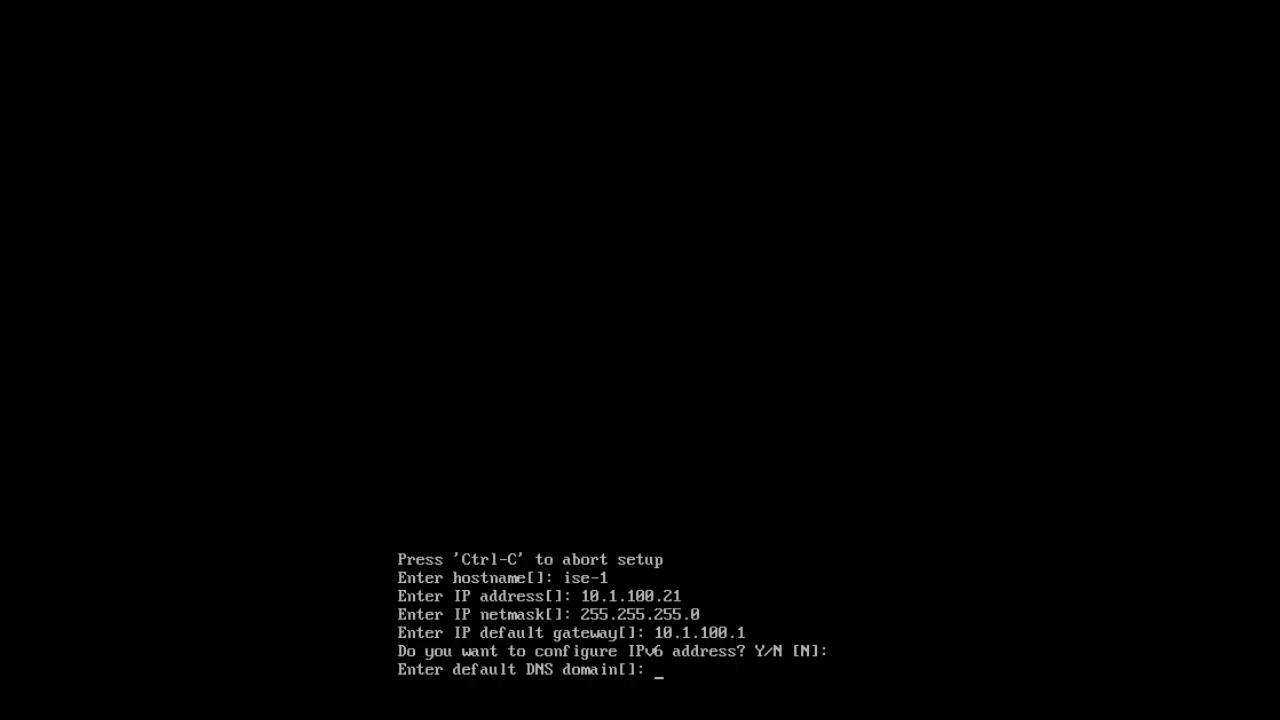
{"action": "type", "text": "de3"}
{"action": "type", "text": "m"}
{"action": "key", "text": "BackSpace"}
{"action": "key", "text": "BackSpace"}
{"action": "type", "text": "mo.local"}
{"action": "key", "text": "Return"}
Step: Set primary nameserver 10.1.100.10 with no secondary nameserver
{"action": "key", "text": "Return"}
{"action": "type", "text": "10.1.100.1"}
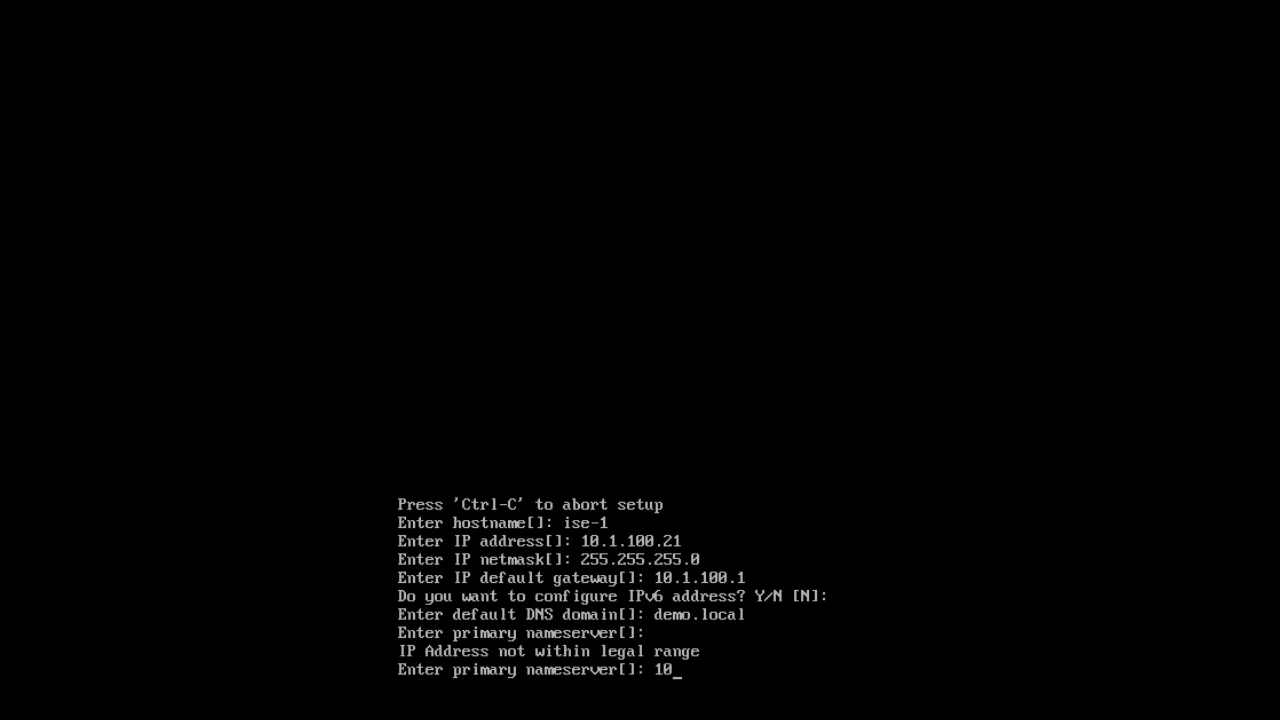
{"action": "type", "text": "0"}
{"action": "key", "text": "Return"}
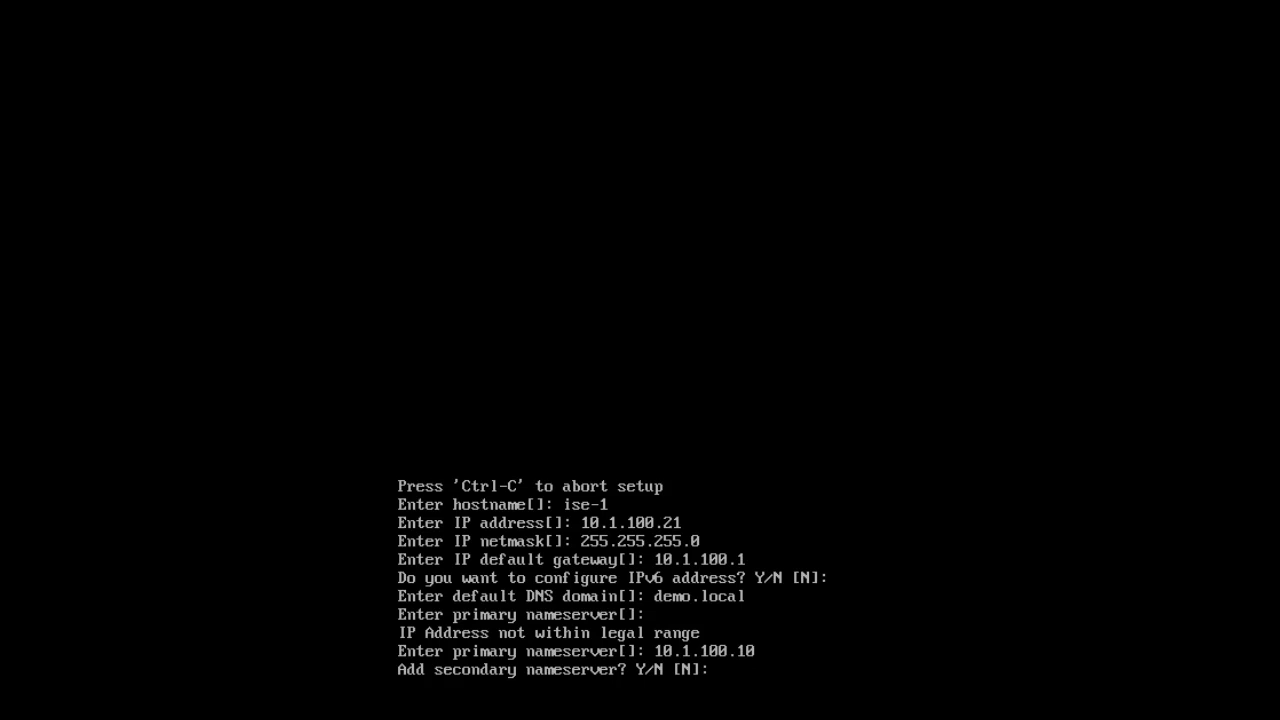
{"action": "key", "text": "Return"}
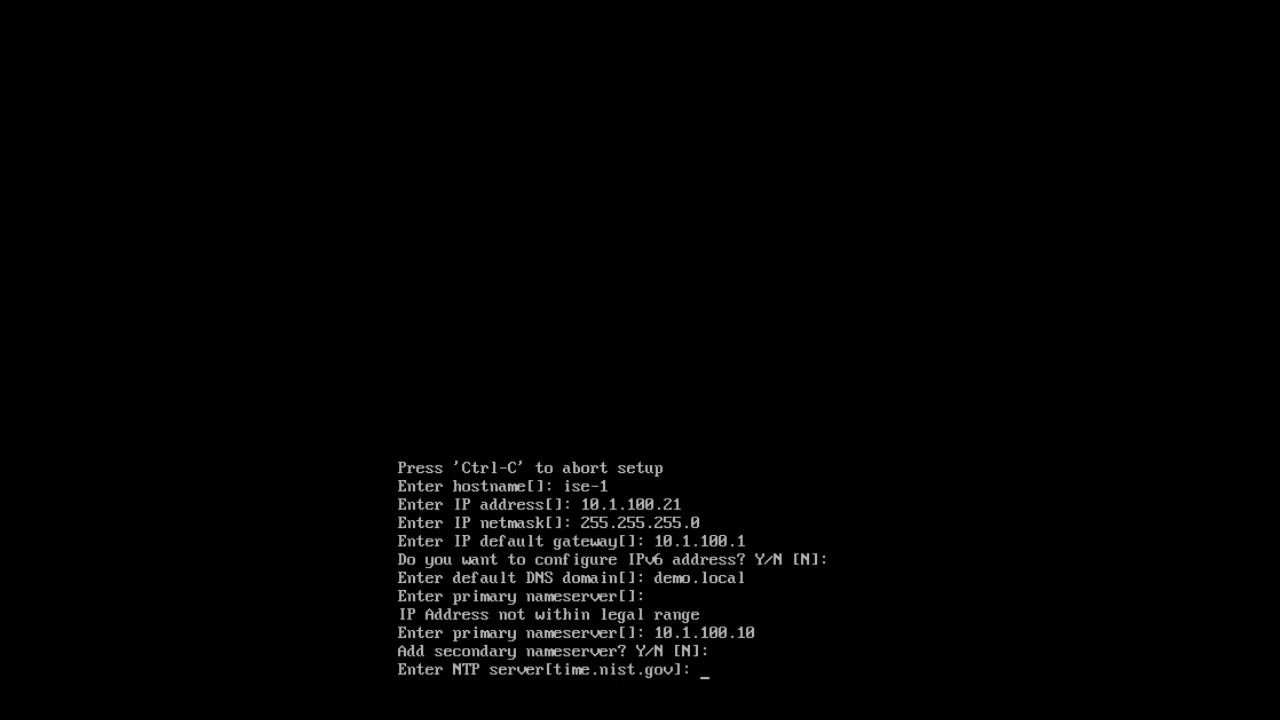
Step: Enter 10.1.100.10 as the NTP server and decline adding another
{"action": "type", "text": "10.1.100.10"}
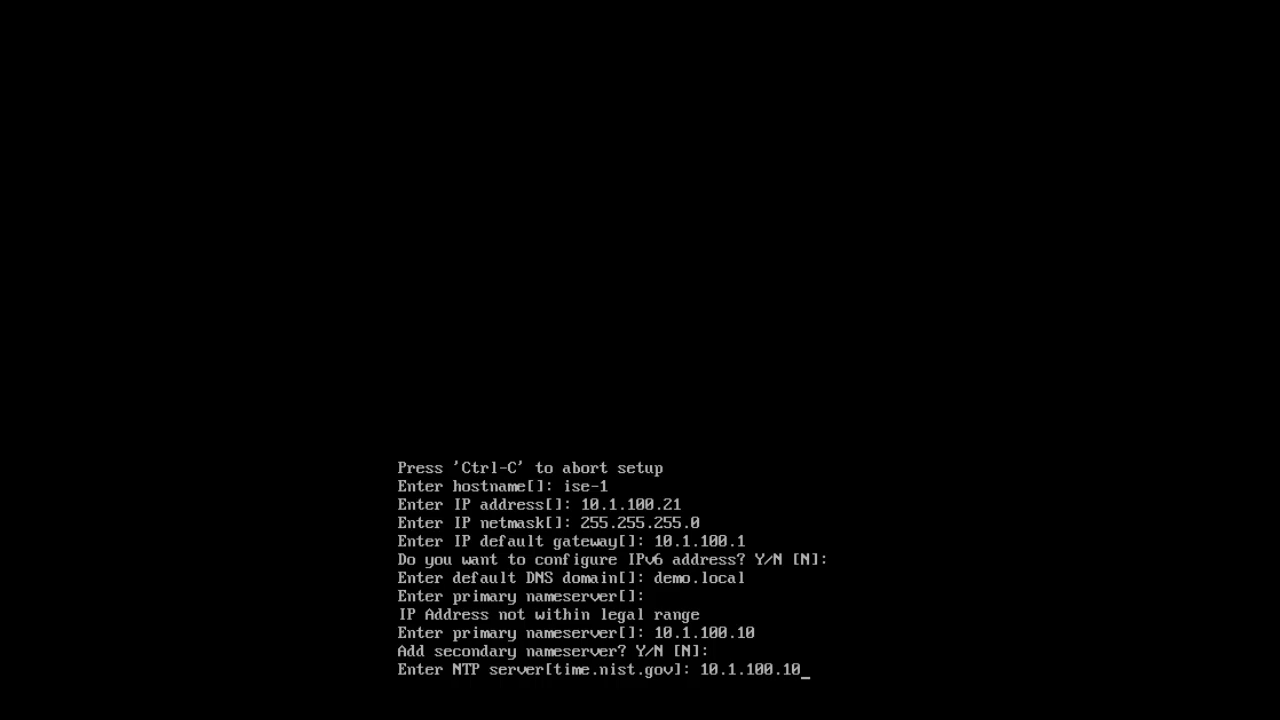
{"action": "key", "text": "Return"}
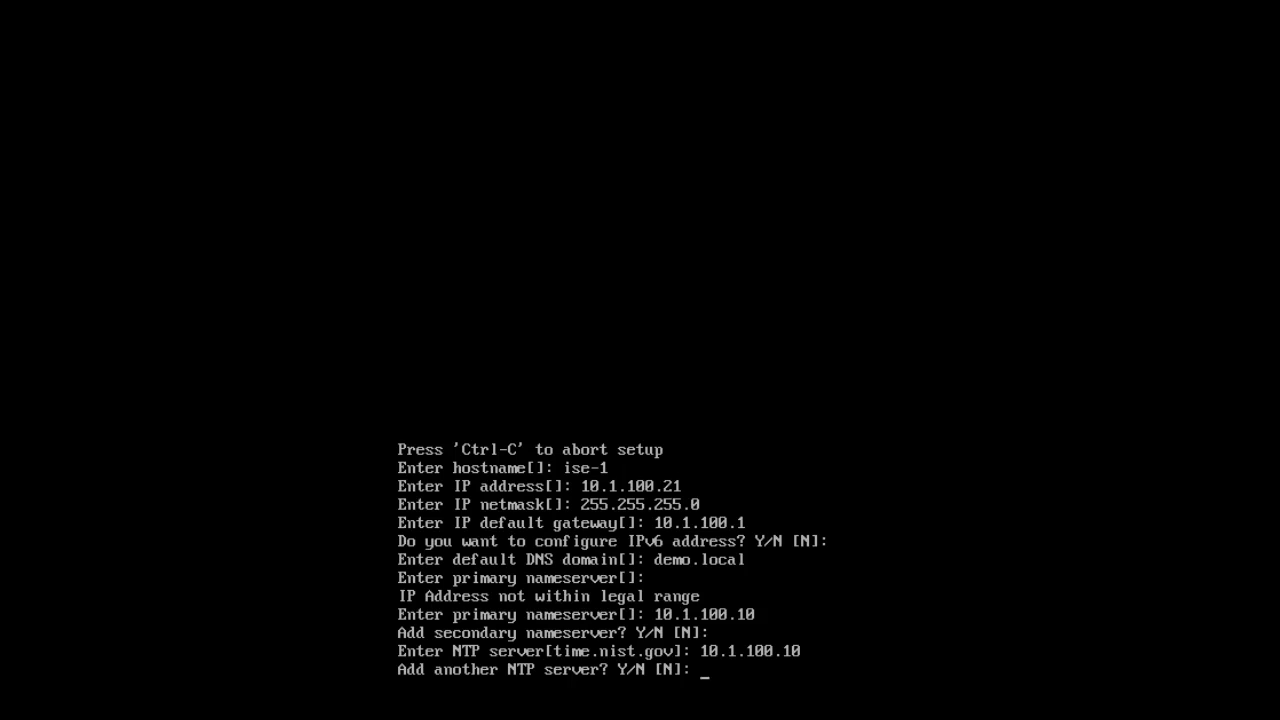
{"action": "key", "text": "Return"}
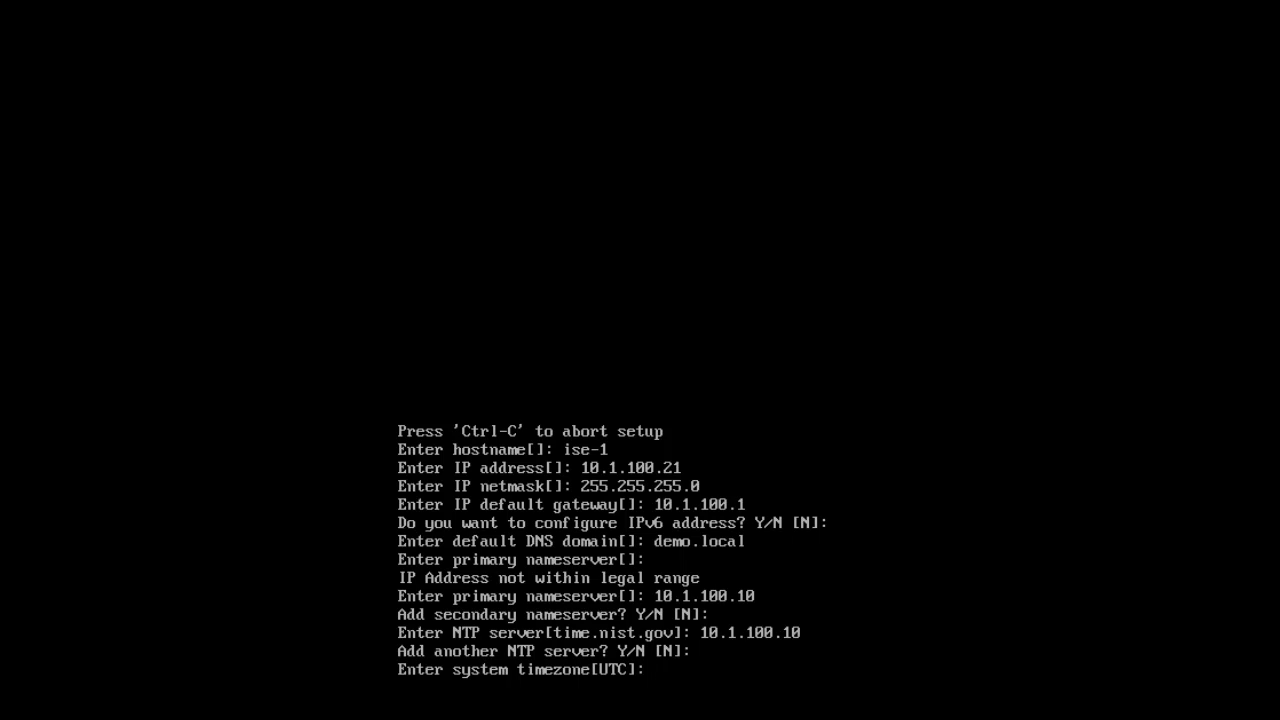
Step: Keep the default UTC timezone and enable SSH
{"action": "key", "text": "Return"}
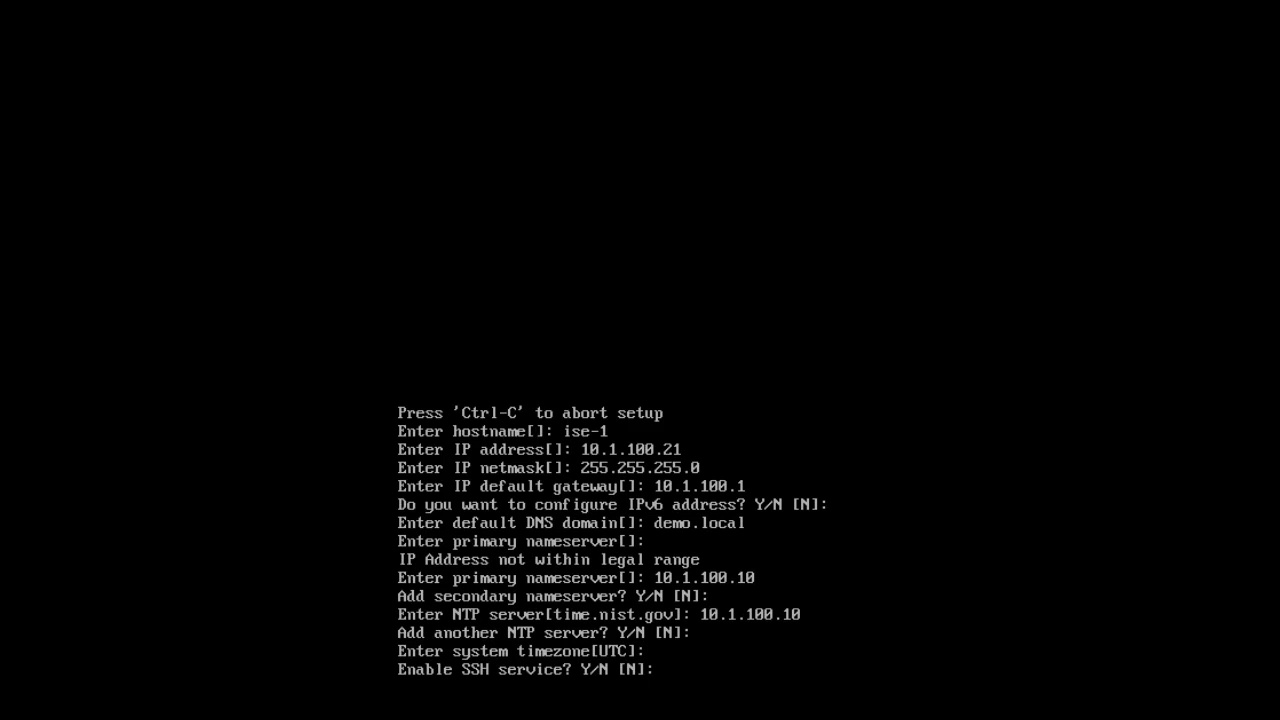
{"action": "type", "text": "Y"}
{"action": "key", "text": "Return"}
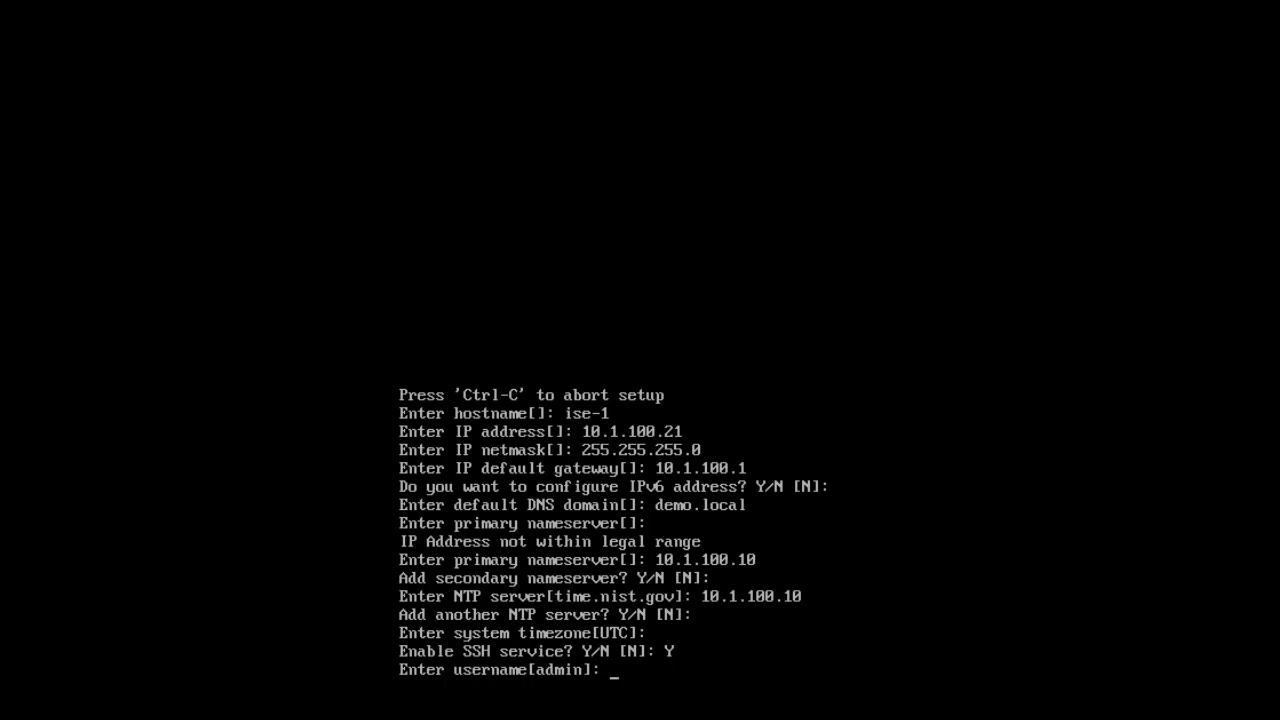
Step: Keep the default admin username and enter and confirm the admin password
{"action": "key", "text": "Return"}
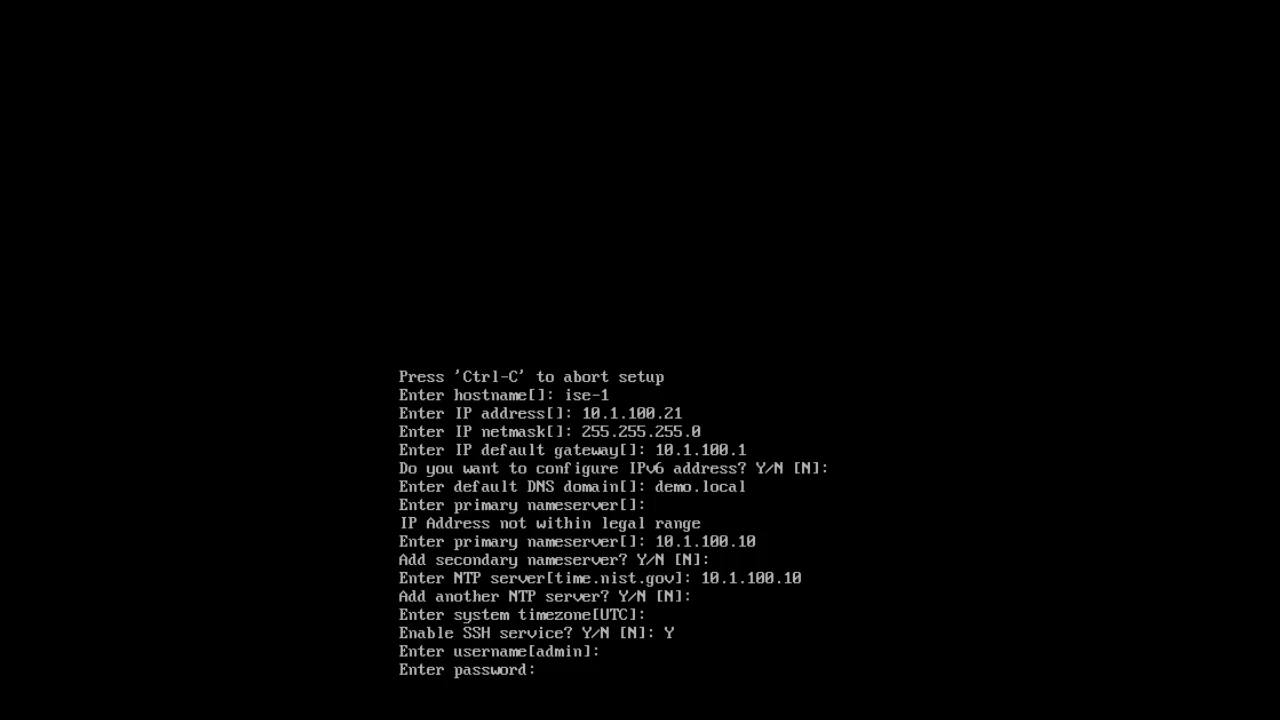
{"action": "key", "text": "Return"}
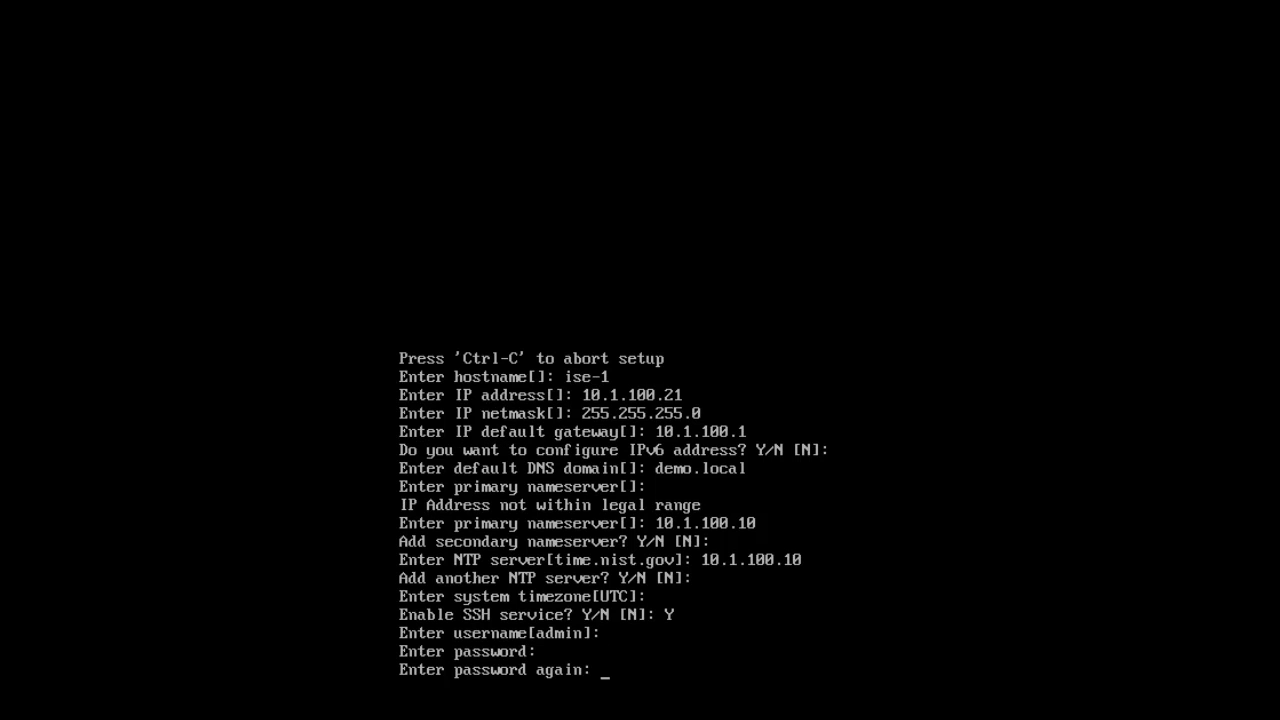
{"action": "key", "text": "Return"}
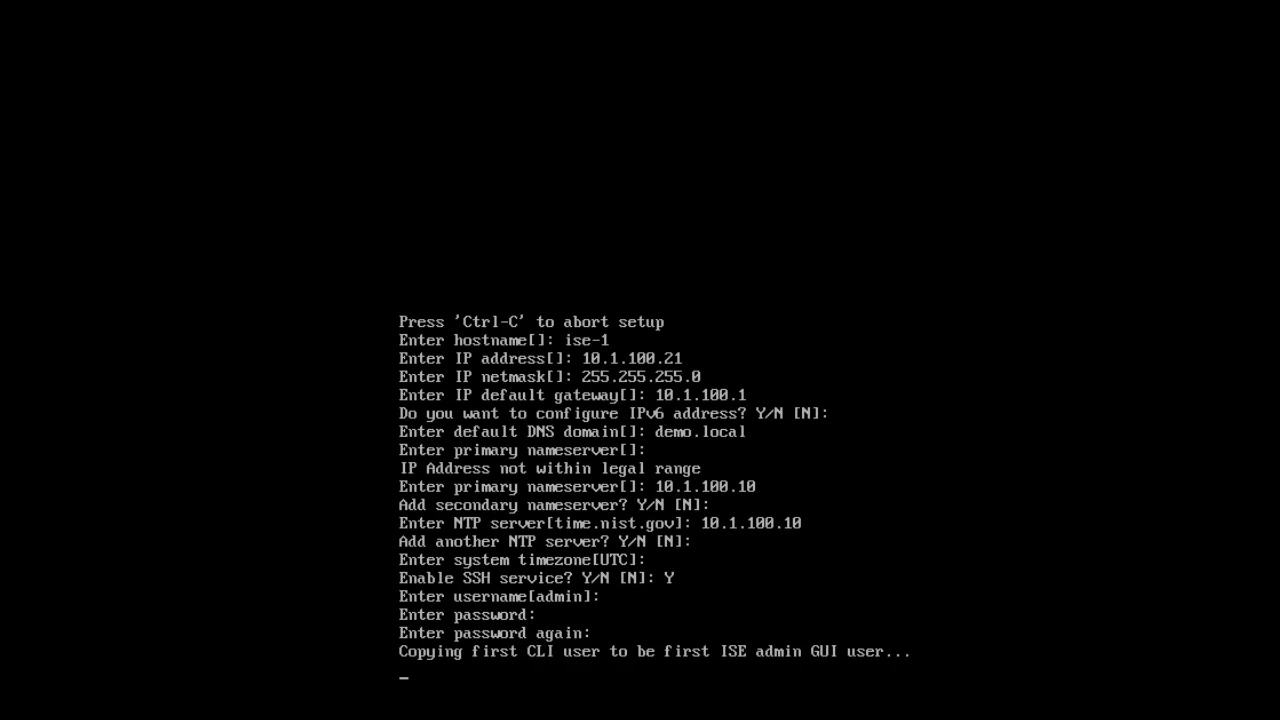